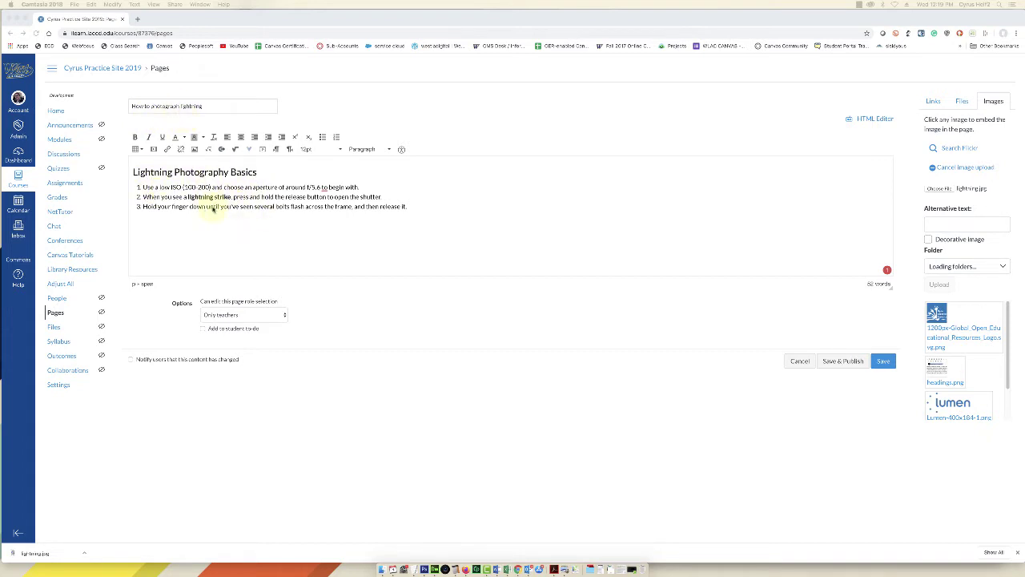
Step: Place the insertion point on a blank unnumbered line directly below the three-item list
left_click(175, 229)
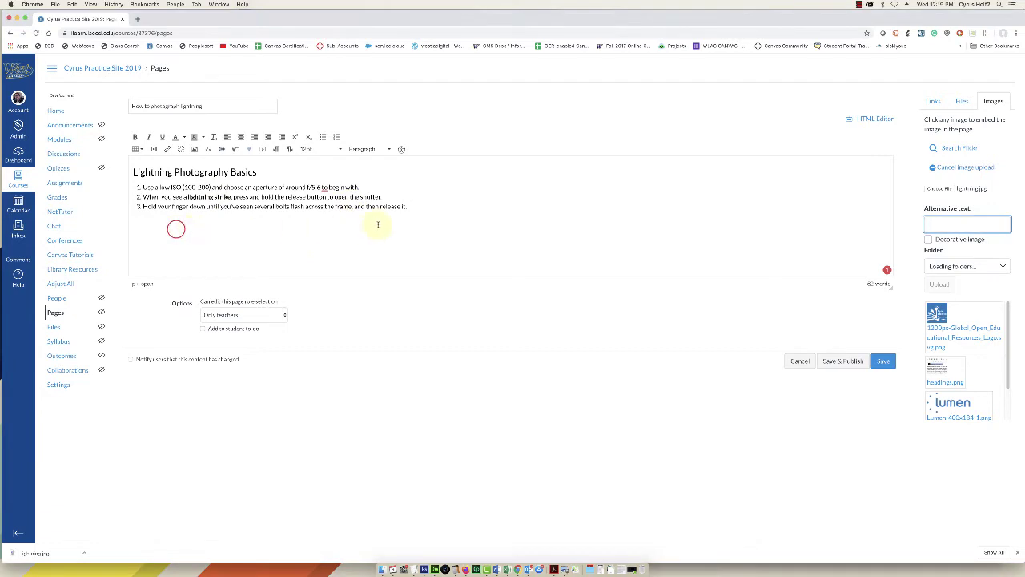
left_click(428, 208)
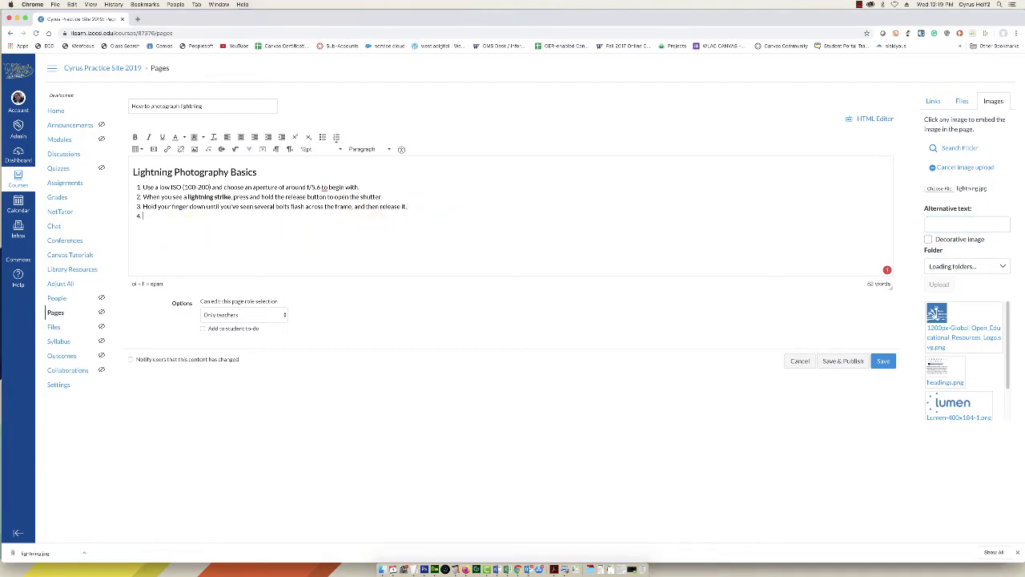
key("Return")
left_click(135, 220)
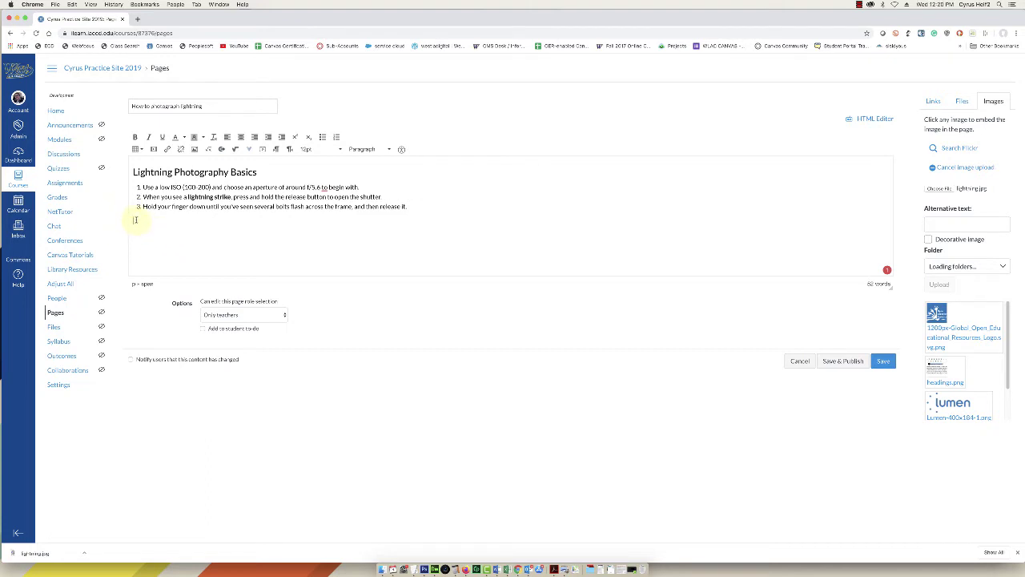
Step: Choose lightning.jpg from the Desktop as the new image to upload to the page
left_click(933, 101)
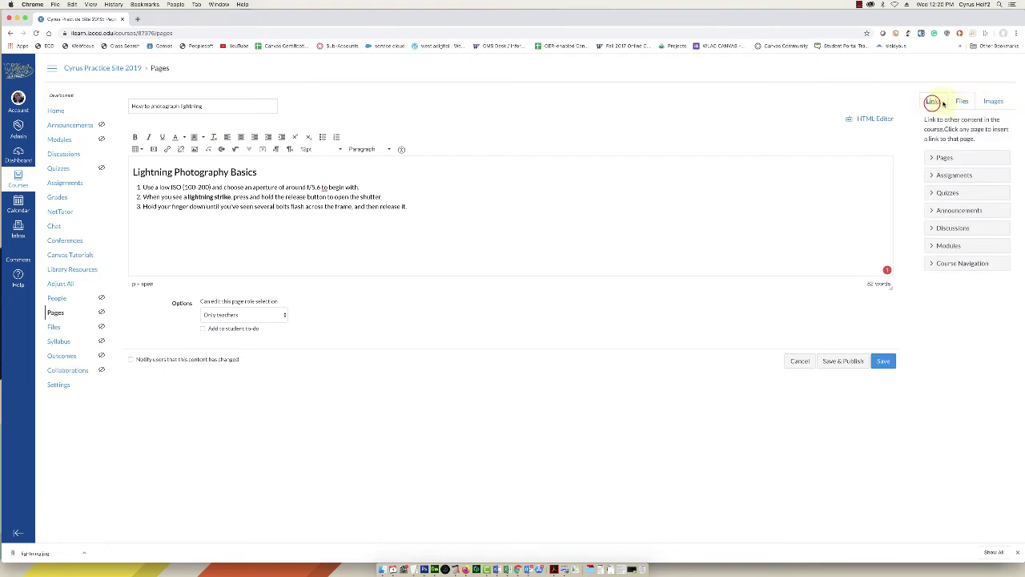
left_click(994, 102)
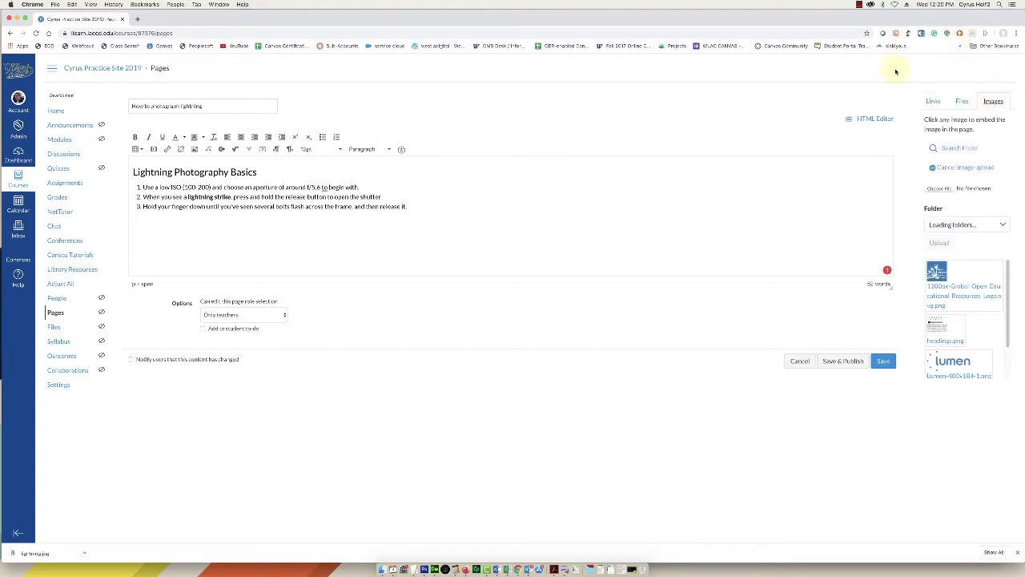
left_click(930, 188)
left_click(933, 189)
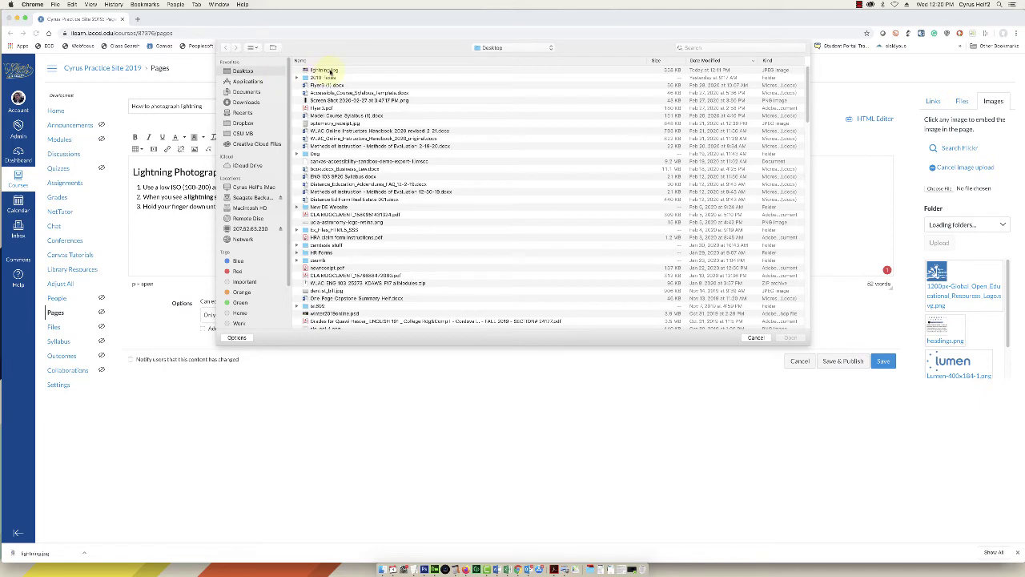
left_click(330, 70)
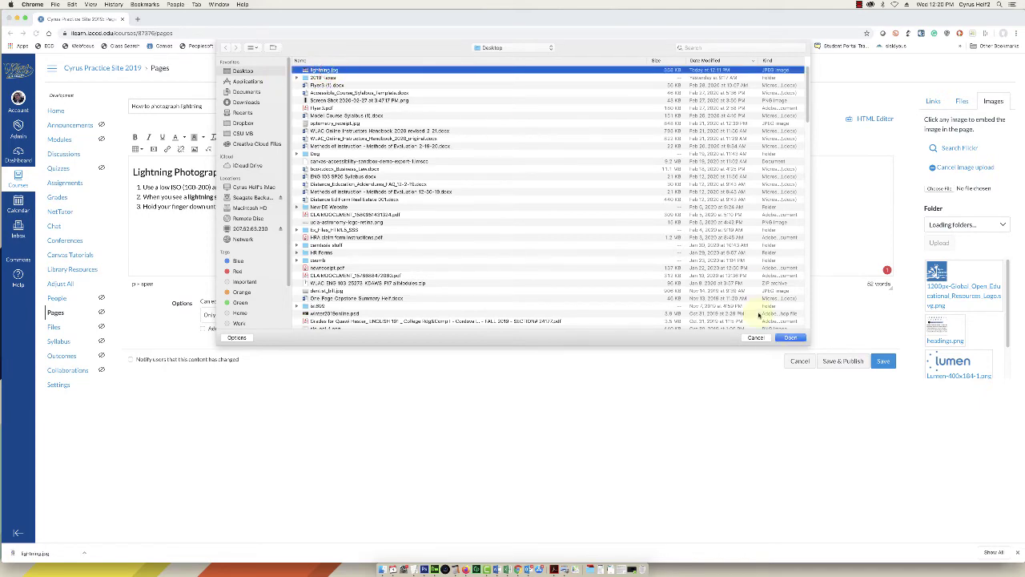
left_click(789, 338)
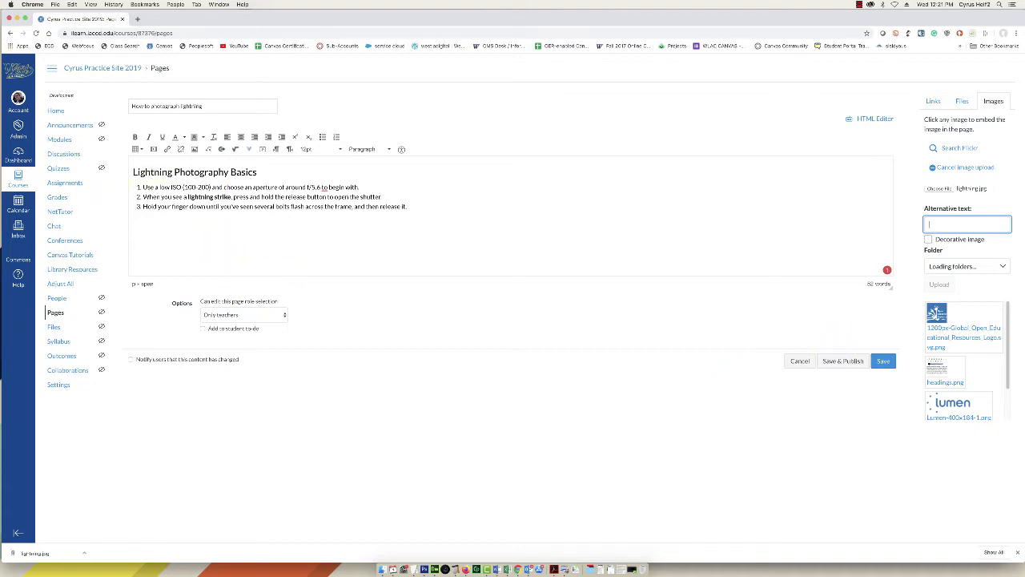
Step: Switch to Preview to examine the lightning.jpg photo for describing it, then close the photo
key("super+Tab")
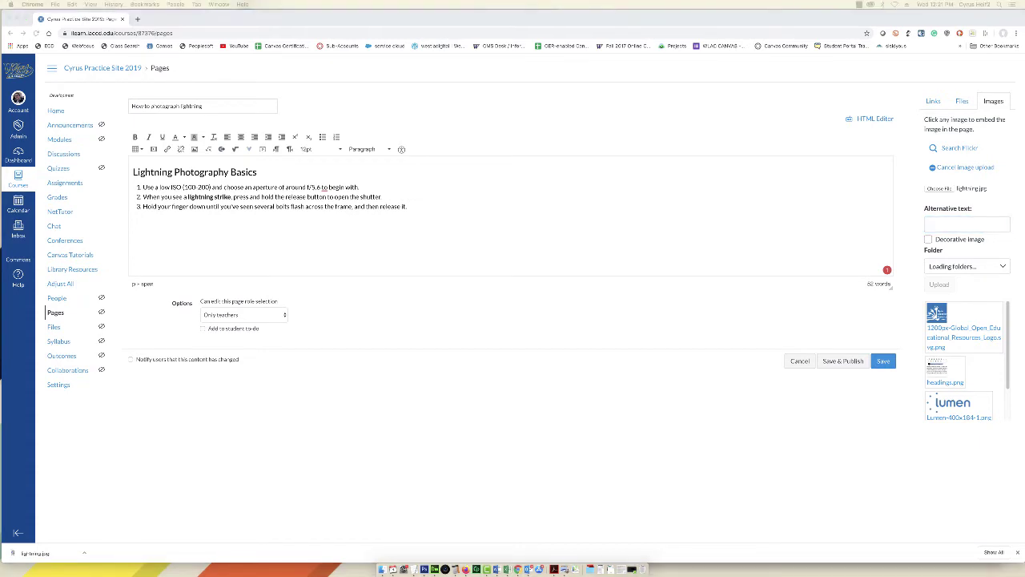
left_click_drag(219, 148, 373, 98)
left_click(606, 331)
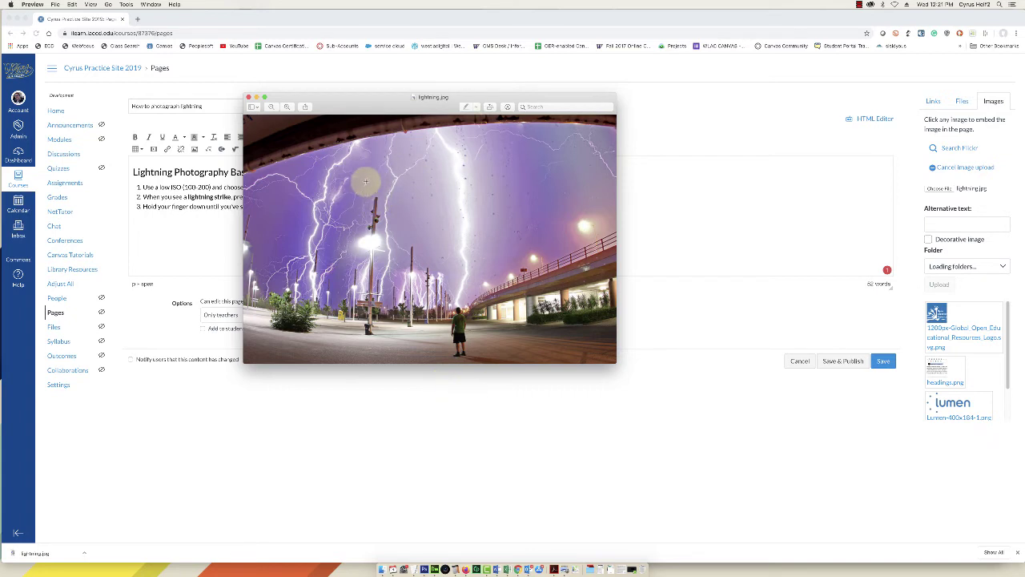
left_click_drag(393, 97, 321, 133)
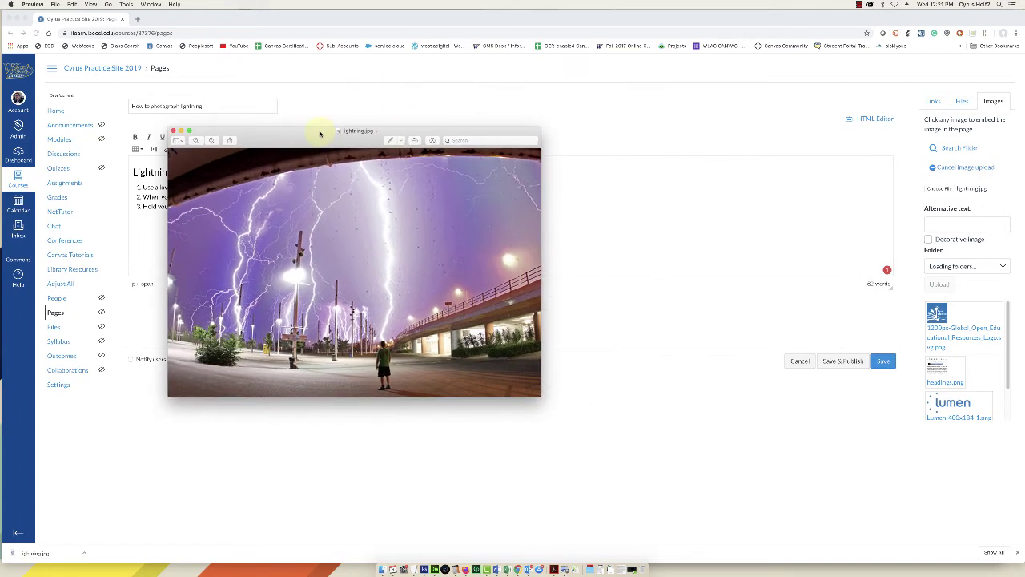
key("super+w")
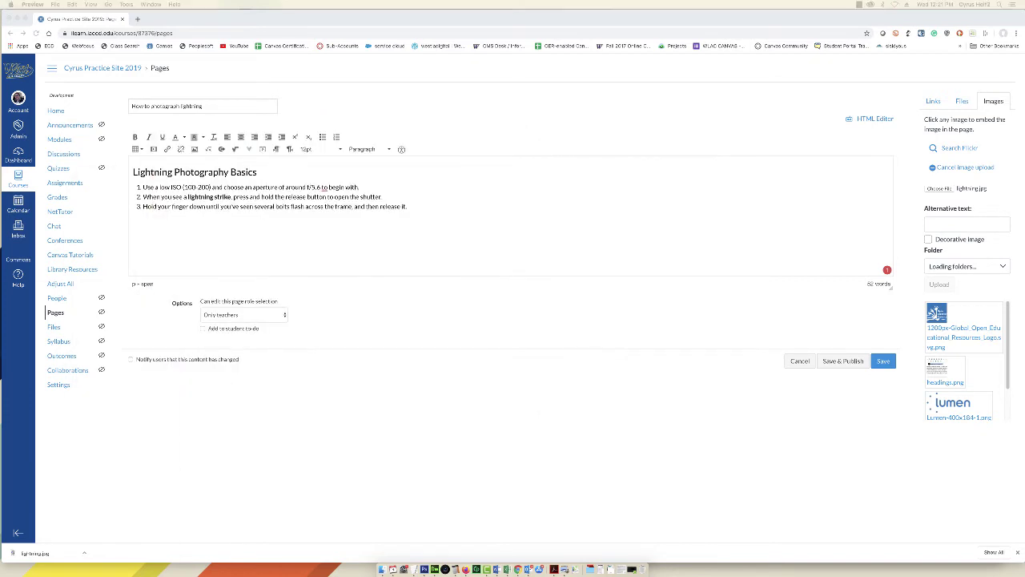
Step: Set the alternative text to "Boy standing in parking lot at night watching a spectacular lightning storm" and upload the image into the page
left_click(945, 225)
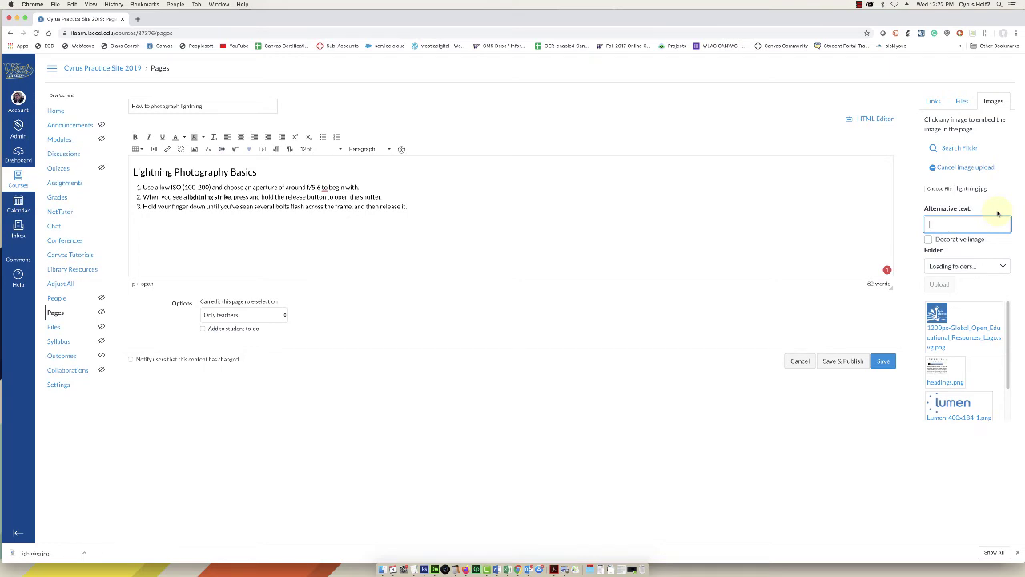
type("Bo")
type("y standing")
type(" in parking")
type(" lot at nigh")
type("t watc")
type("hing a")
type(" specta")
type("cular")
type(" lightning")
type(" storm")
left_click(937, 285)
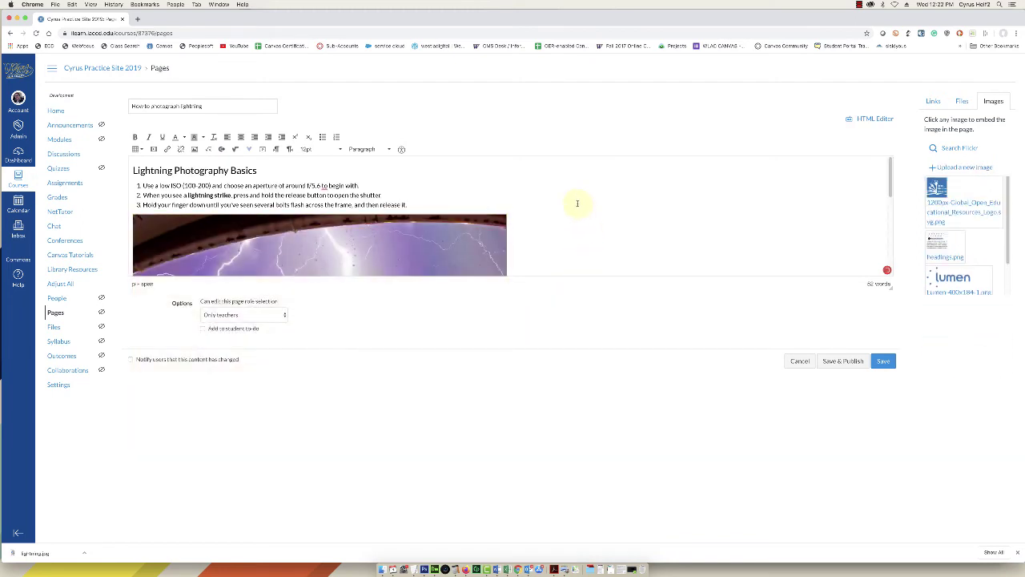
Step: Enlarge the editing area to fit the whole photo and scale the photo down to about two thirds of its width
scroll(576, 203, "down", 4)
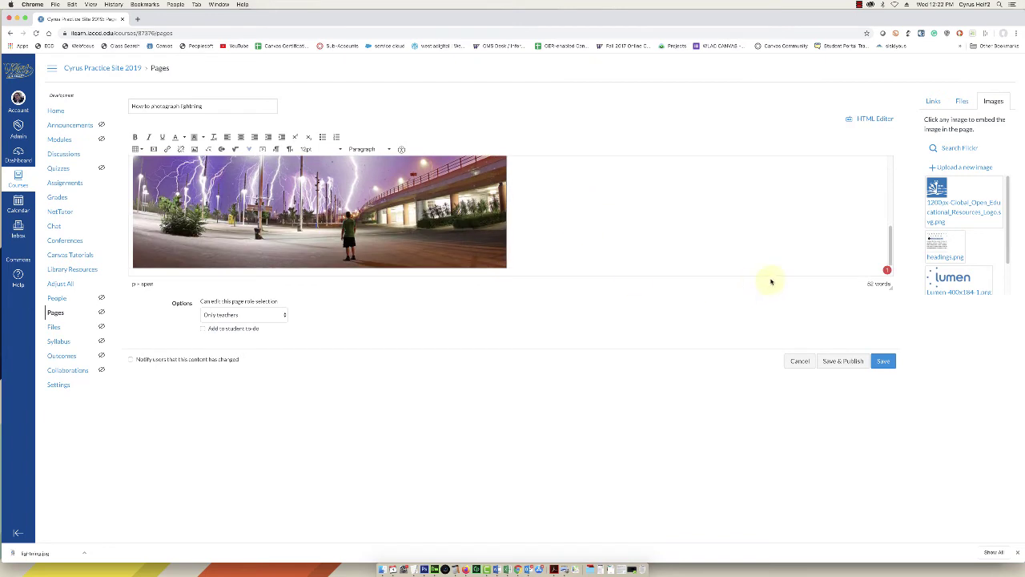
left_click_drag(890, 291, 909, 499)
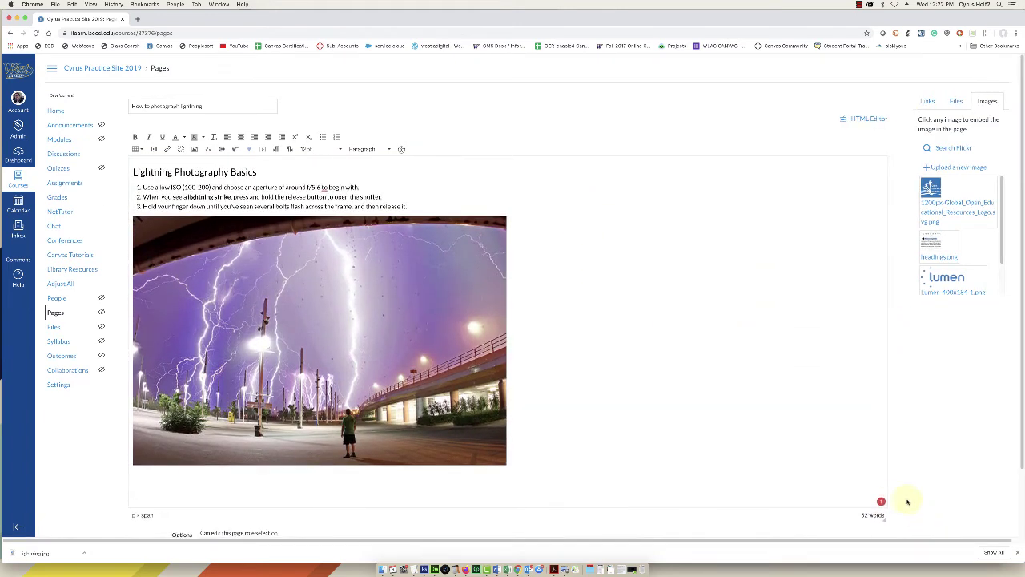
left_click(356, 274)
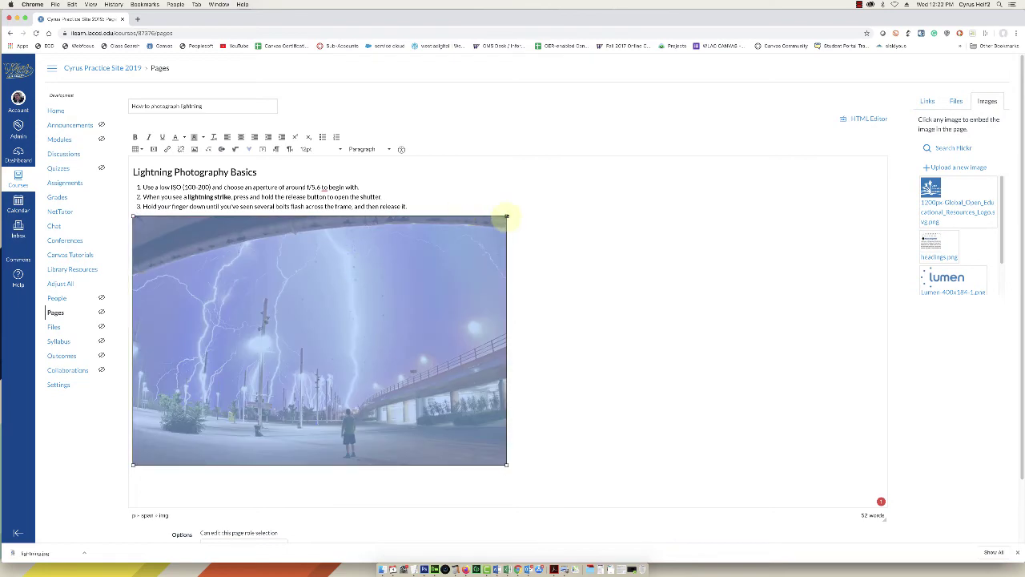
left_click_drag(506, 216, 392, 280)
left_click(522, 246)
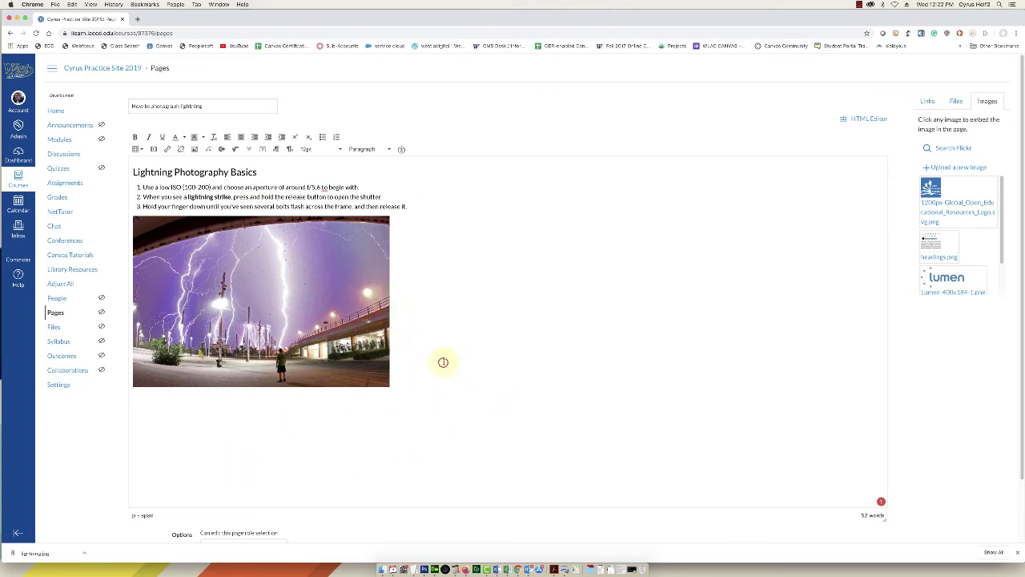
Step: Start inserting another image after the photo, using Flickr as the source, and search for "lightning"
left_click(443, 361)
left_click(195, 151)
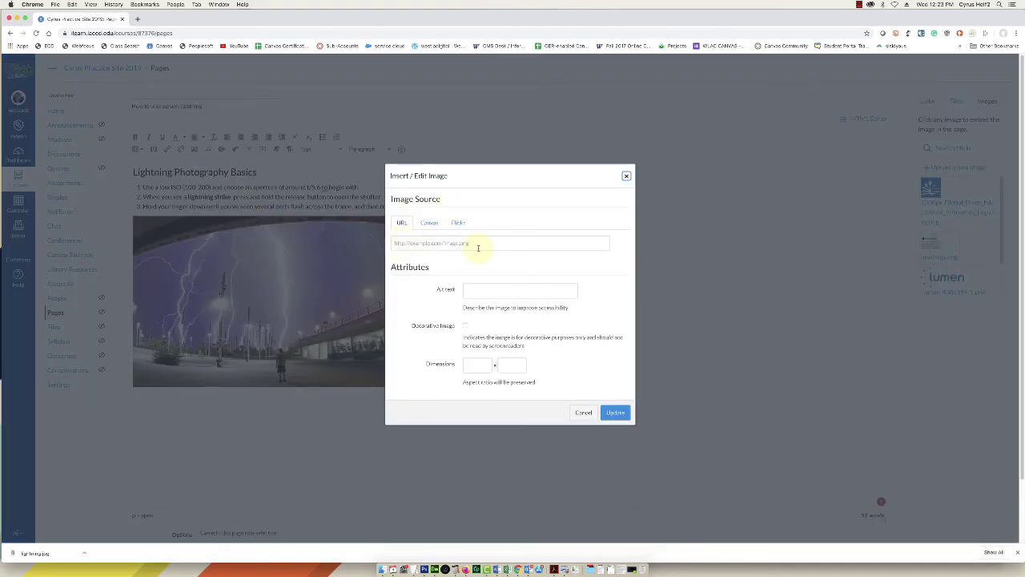
left_click(429, 223)
left_click(424, 275)
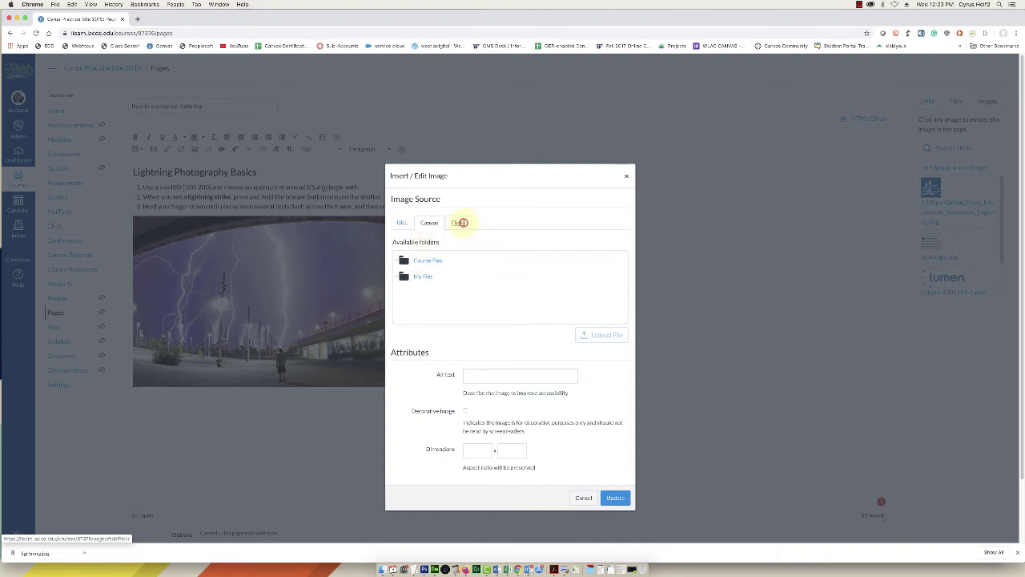
left_click(458, 223)
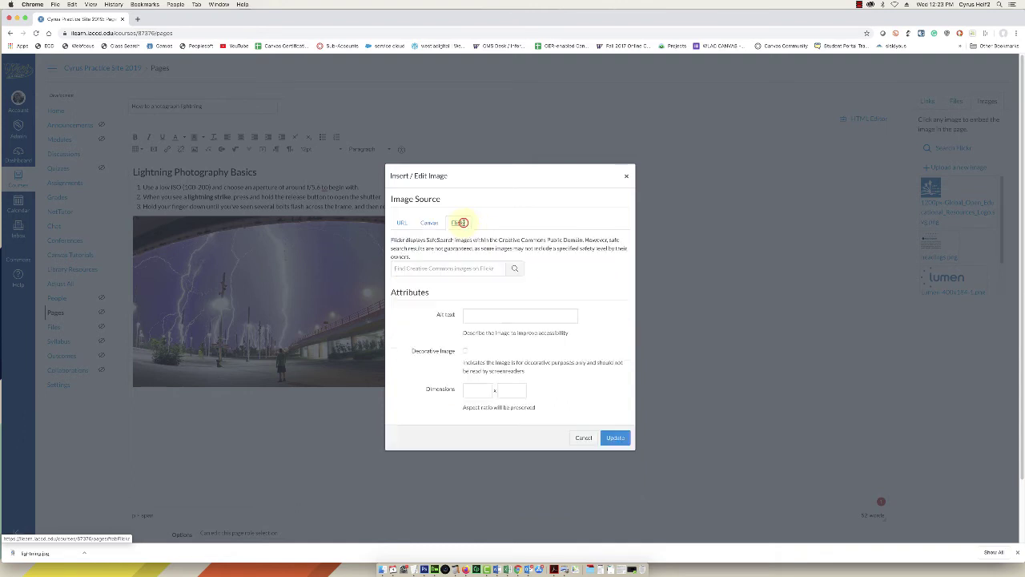
left_click(414, 268)
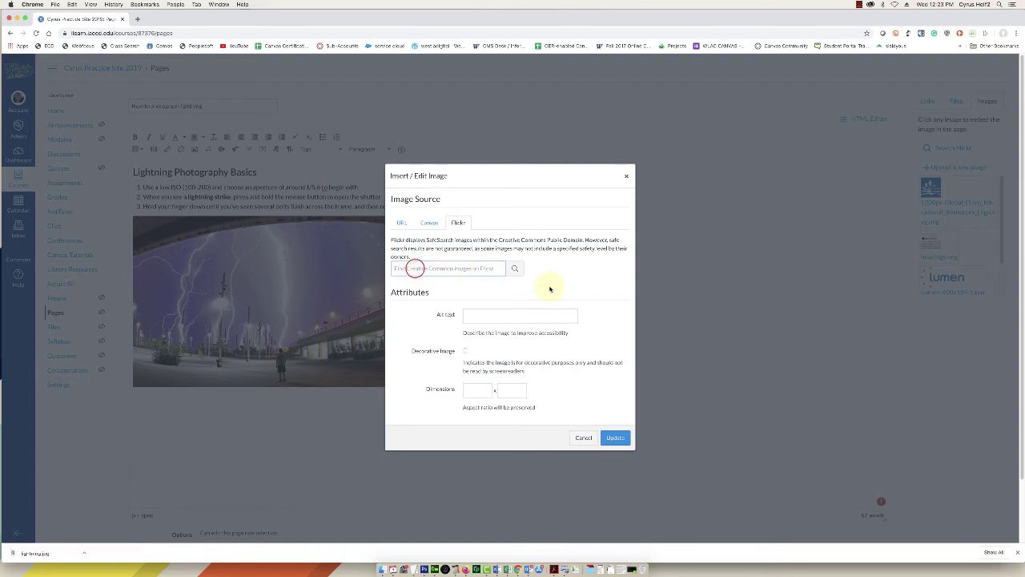
type("lightning")
left_click(517, 270)
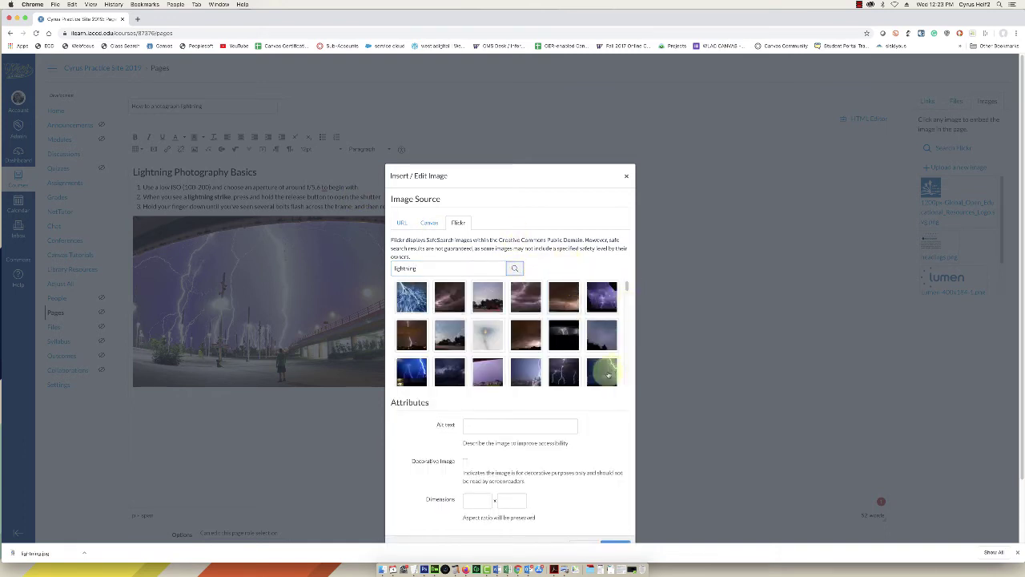
Step: Browse the Flickr lightning results and check the alt text and dimensions filled in for several pictures
scroll(564, 320, "down", 2)
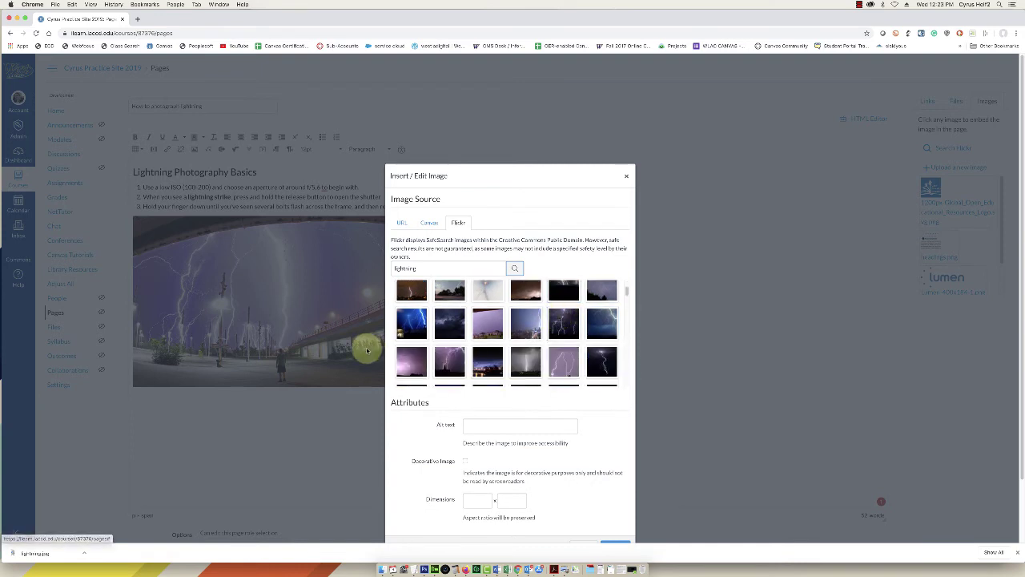
scroll(564, 340, "down", 1)
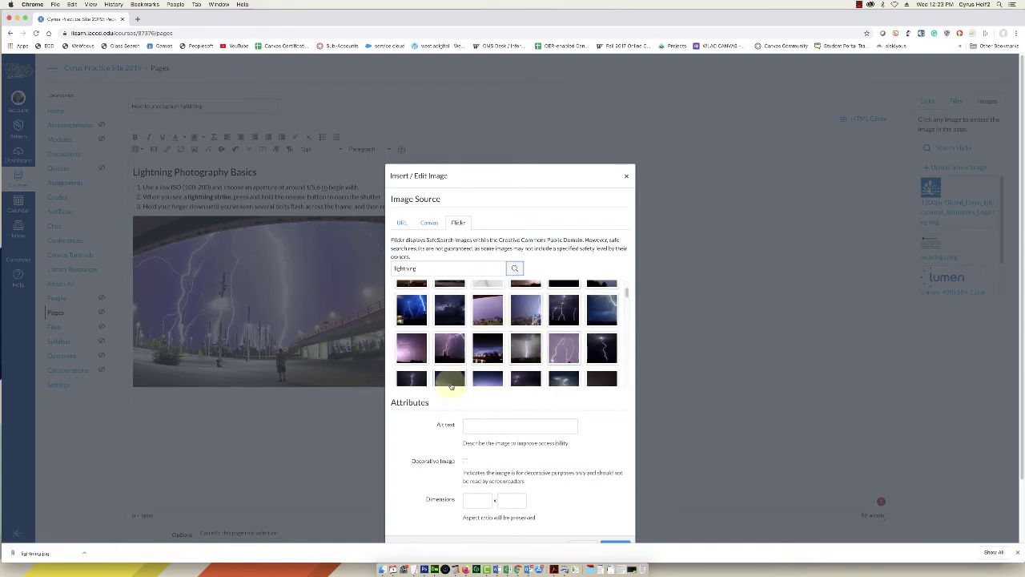
scroll(450, 385, "down", 2)
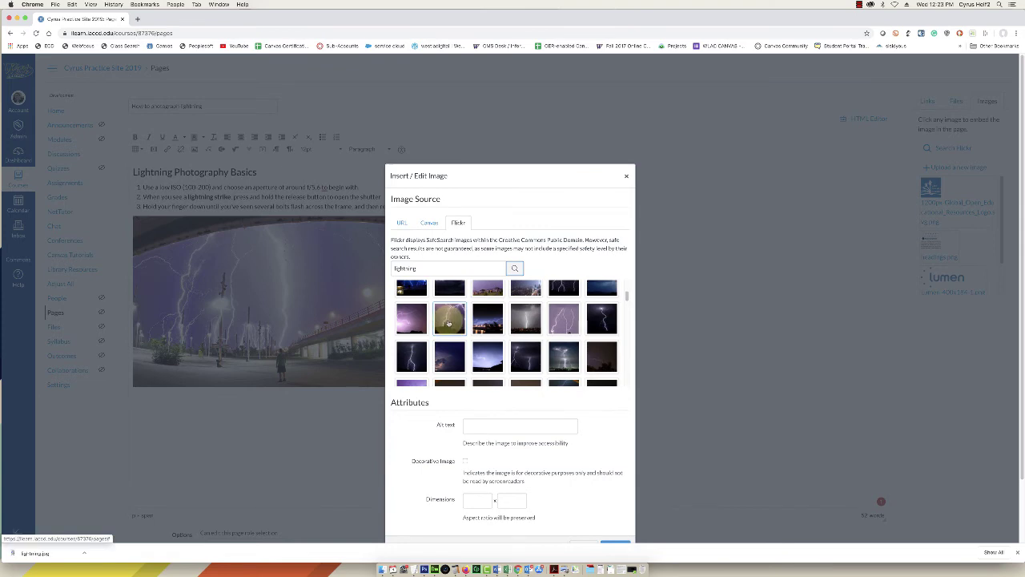
left_click(448, 323)
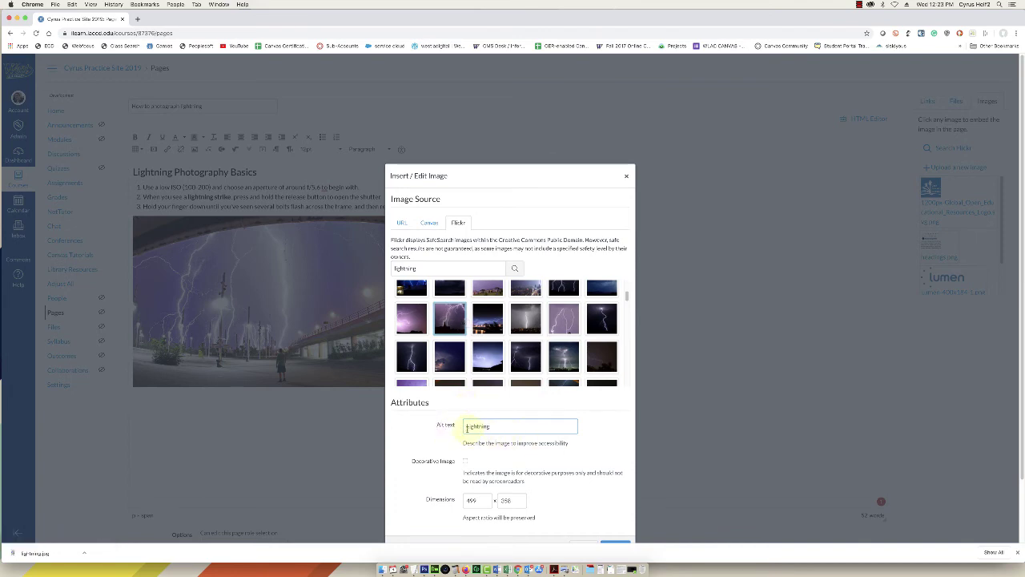
left_click(487, 356)
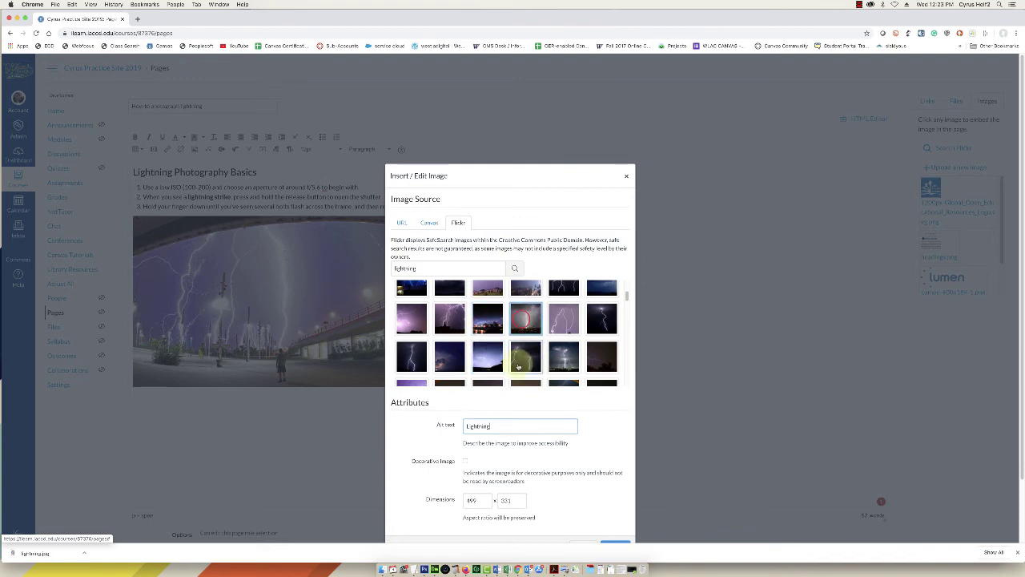
left_click(526, 354)
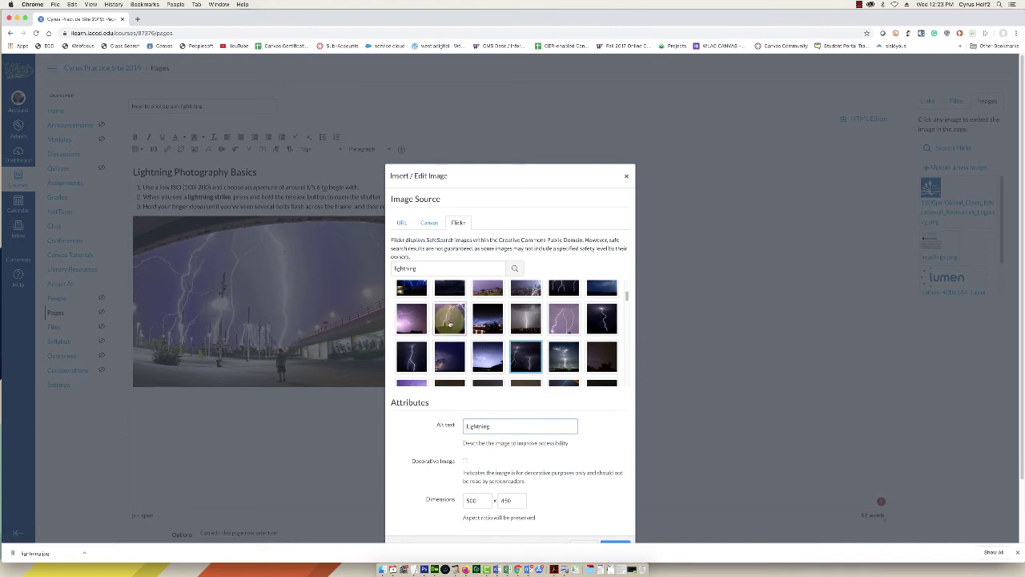
scroll(445, 322, "down", 3)
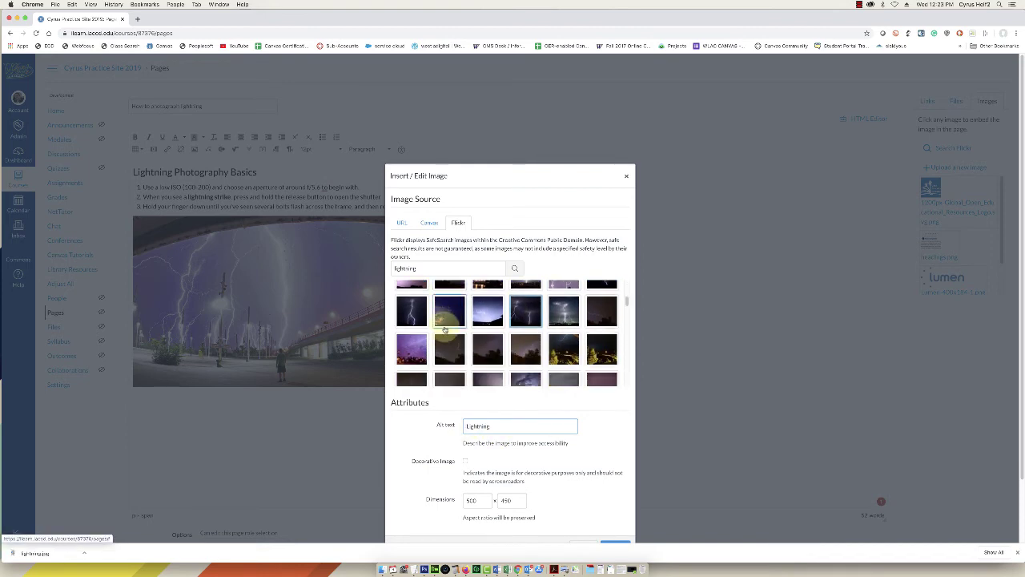
scroll(445, 329, "down", 1)
left_click(486, 335)
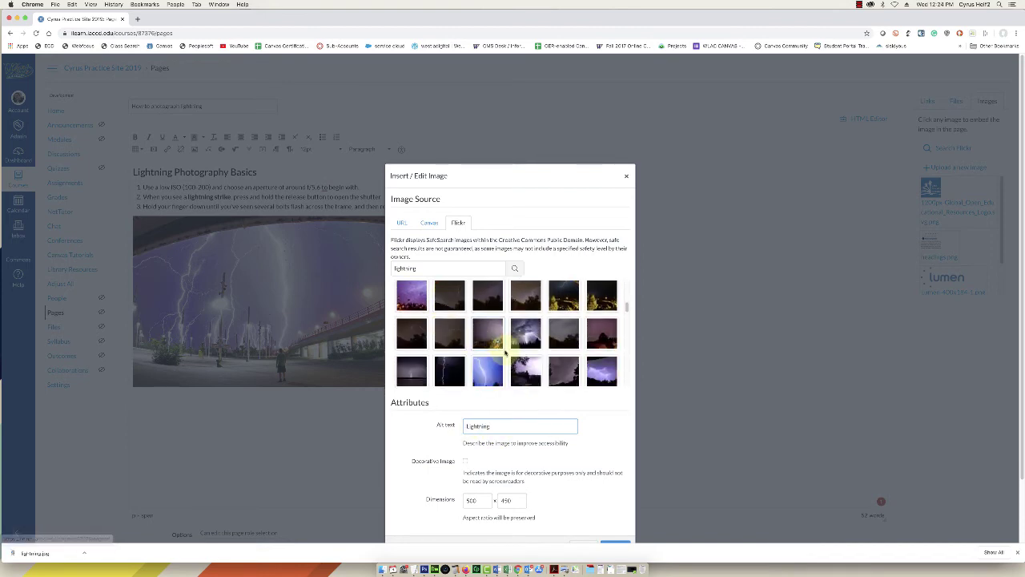
scroll(504, 352, "down", 1)
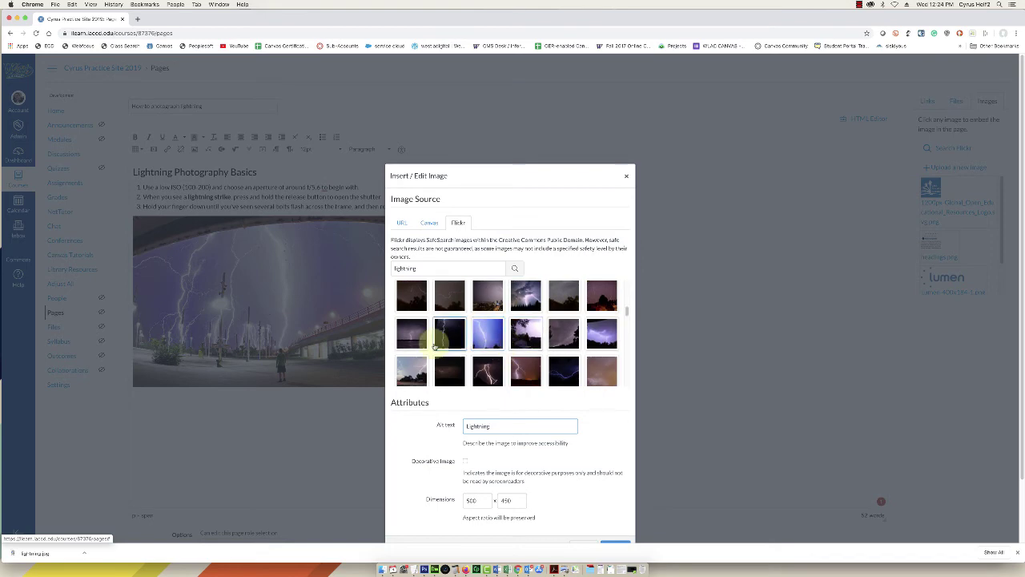
left_click(418, 340)
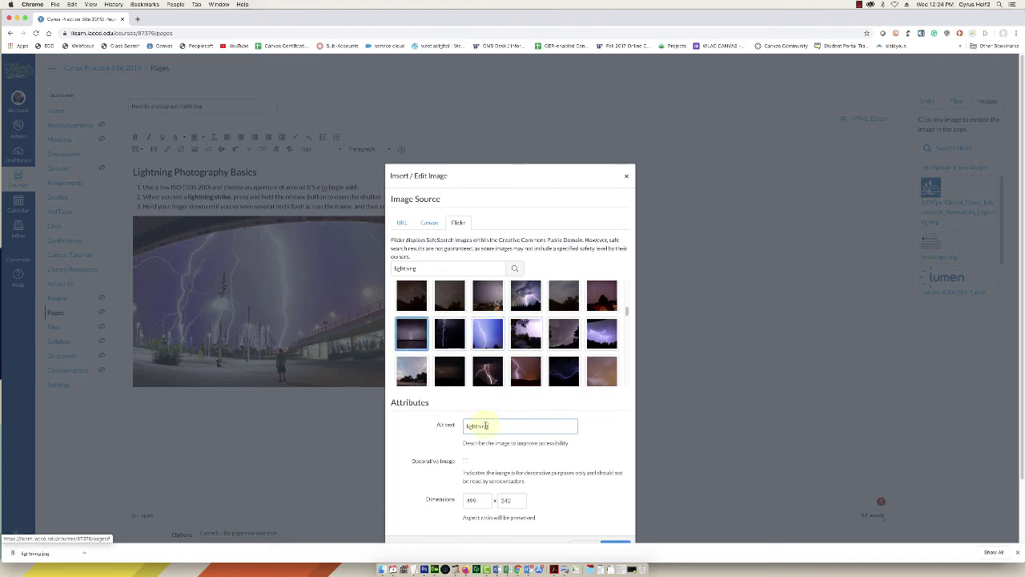
Step: Choose the Flickr picture of lightning above trees, set its alternative text to "Lightning strikes a tree in a field", and insert it
left_click(412, 370)
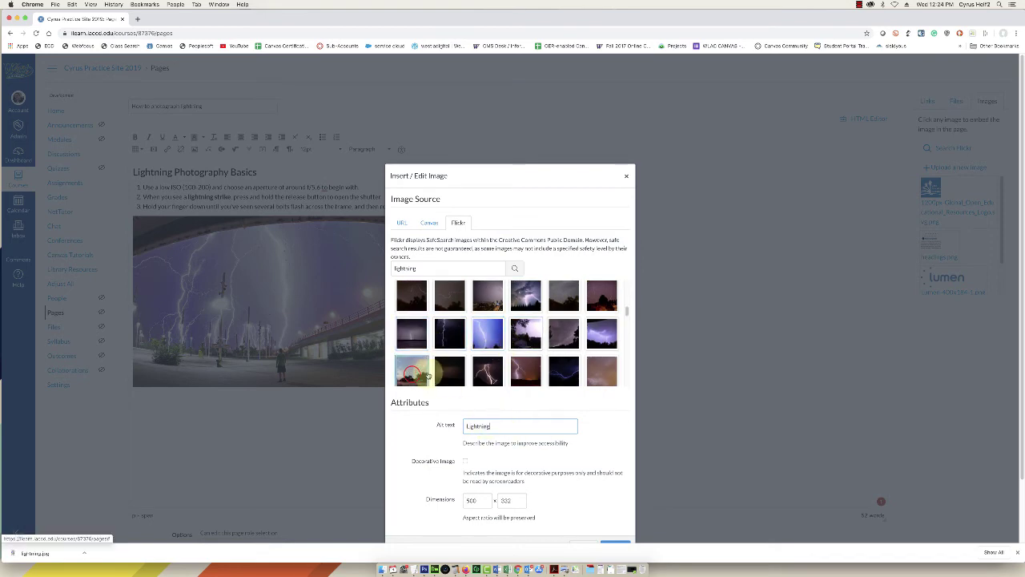
scroll(410, 362, "down", 1)
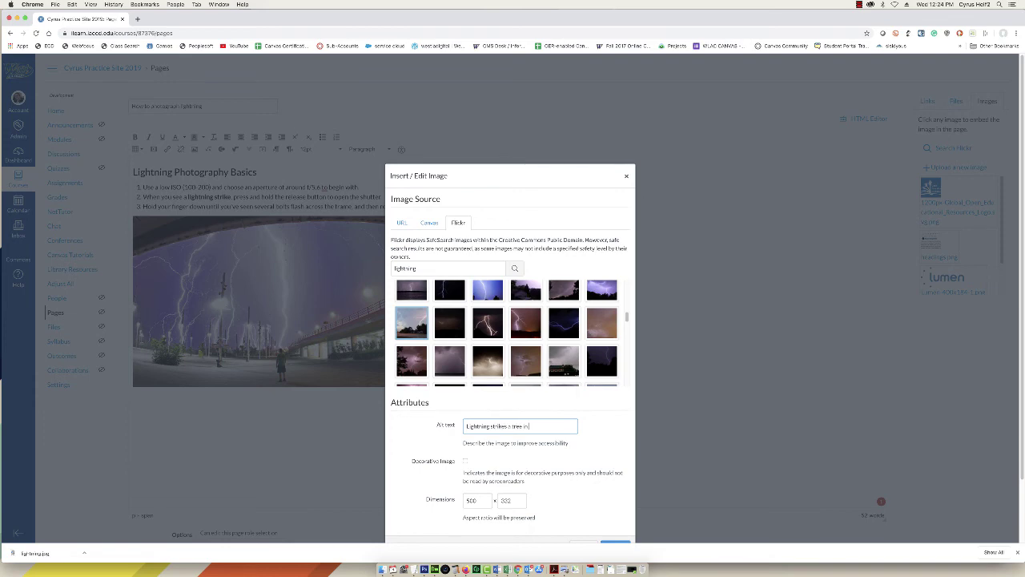
type("field")
scroll(527, 359, "down", 5)
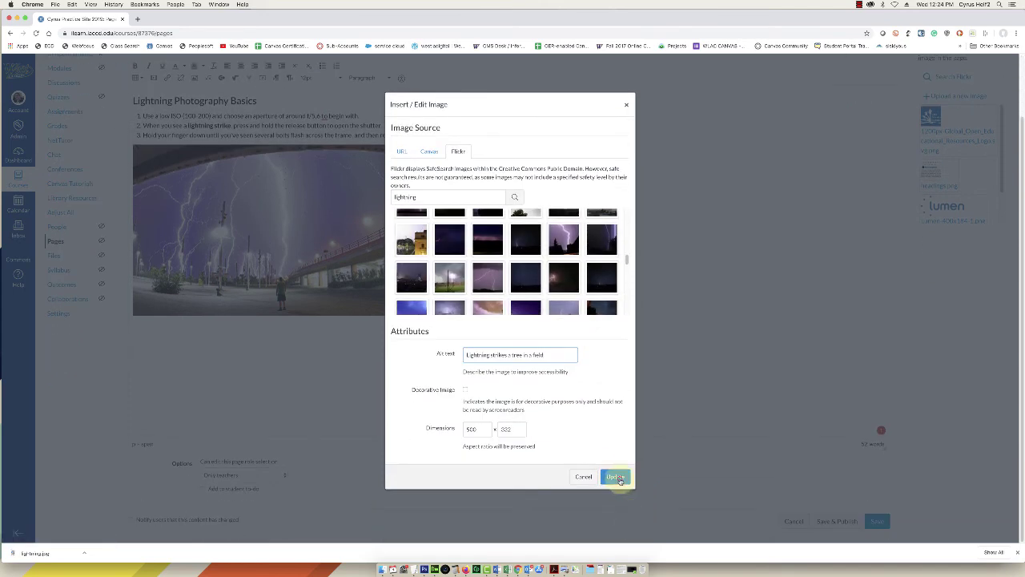
left_click(615, 477)
scroll(425, 248, "down", 2)
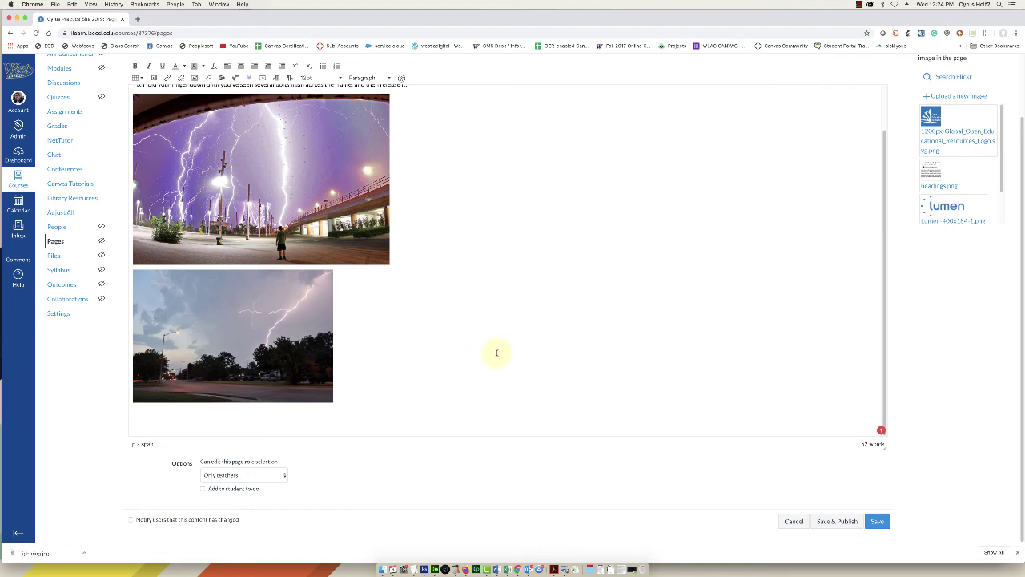
scroll(514, 241, "up", 2)
scroll(481, 232, "up", 2)
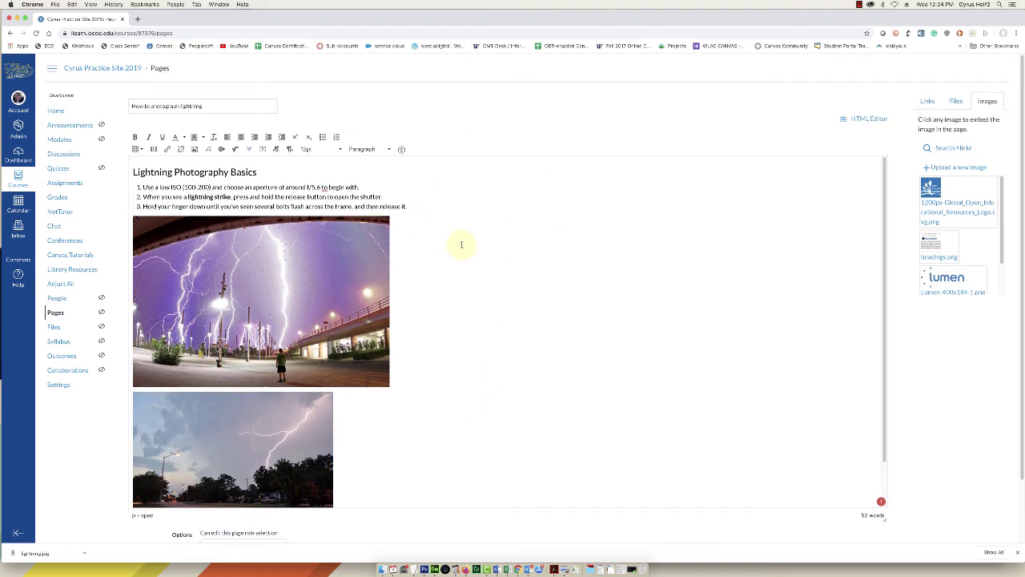
scroll(462, 244, "down", 3)
scroll(449, 345, "up", 2)
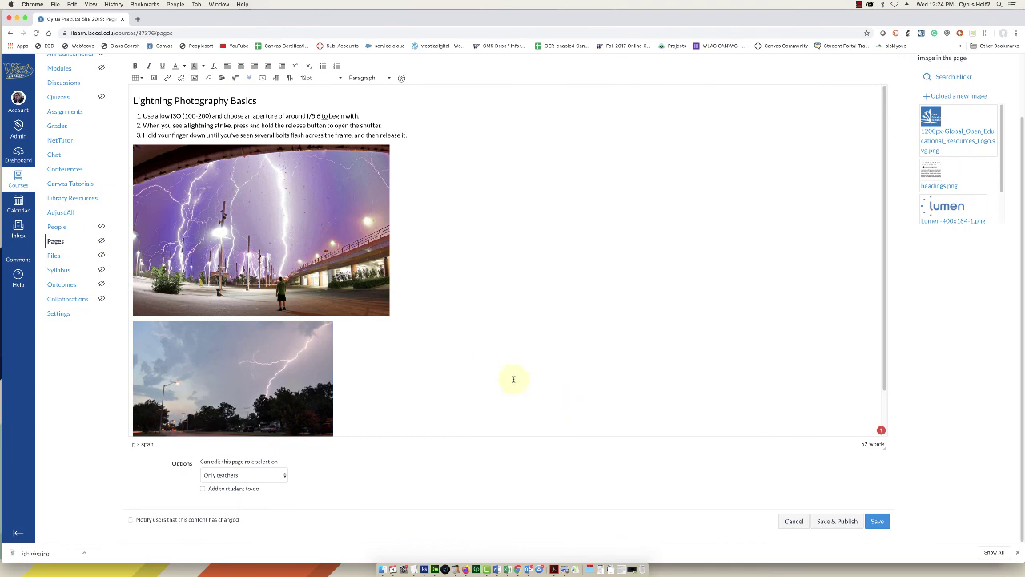
scroll(513, 379, "up", 2)
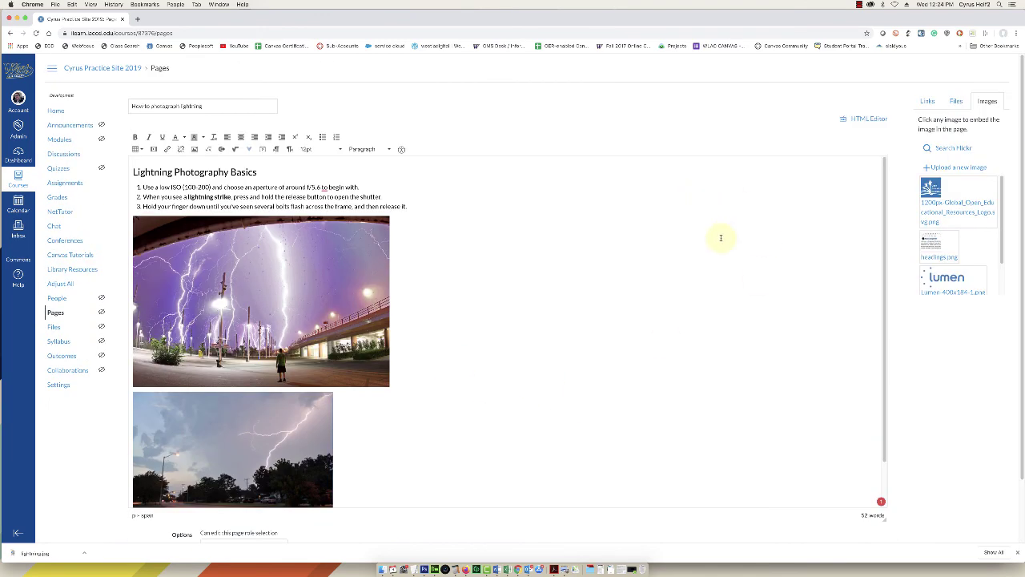
Step: Open the image settings of the inserted Flickr photo and review its alternative text
left_click(248, 424)
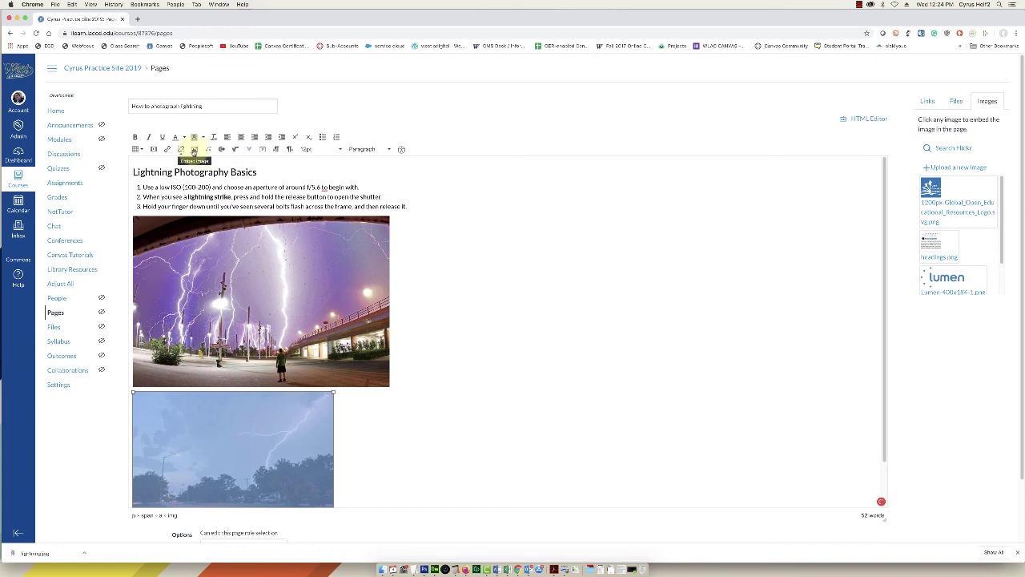
left_click(194, 151)
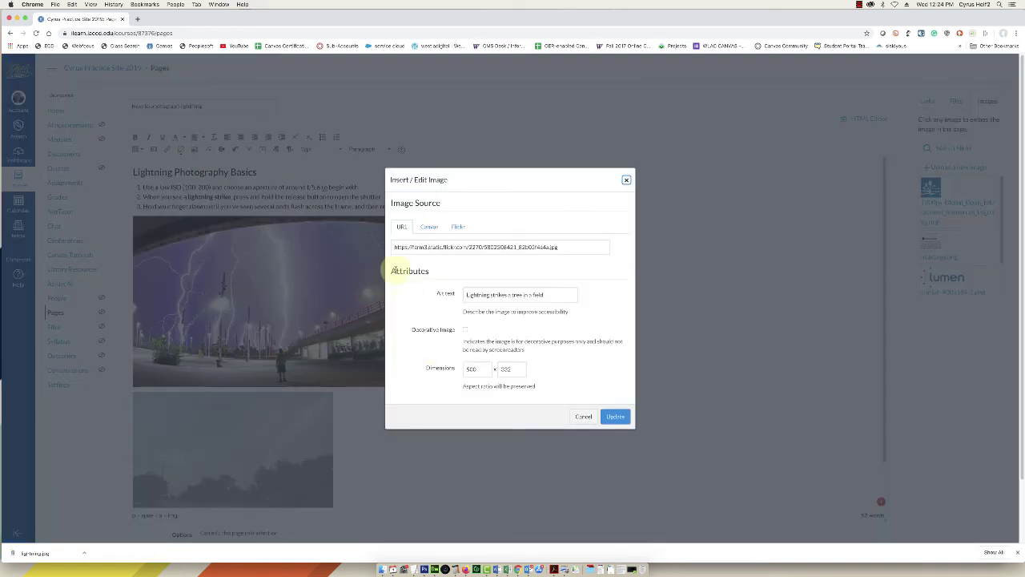
triple_click(558, 296)
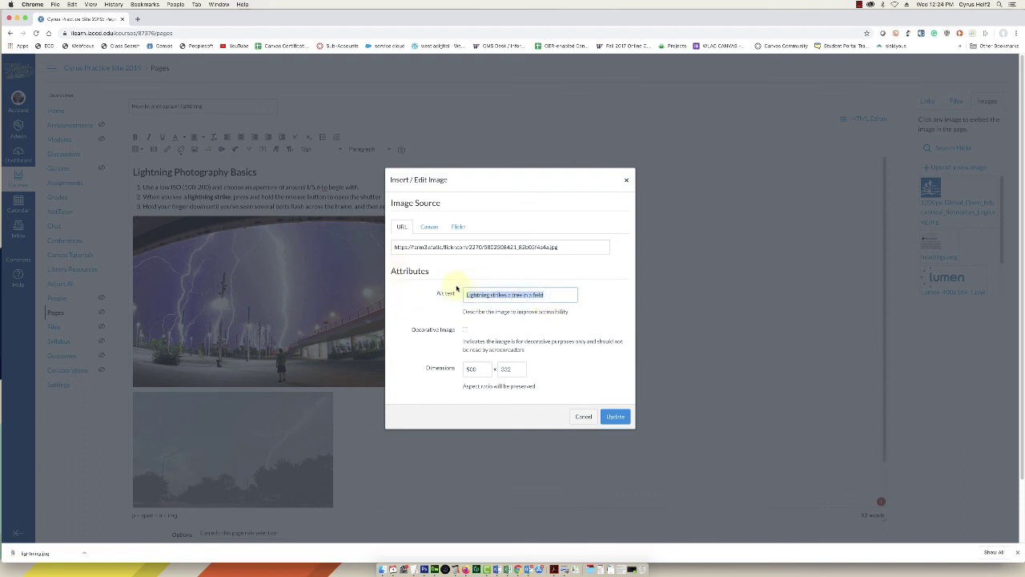
left_click_drag(463, 293, 555, 296)
Step: Try the decorative image option on the Flickr photo, clear it again, and update the image
left_click(463, 330)
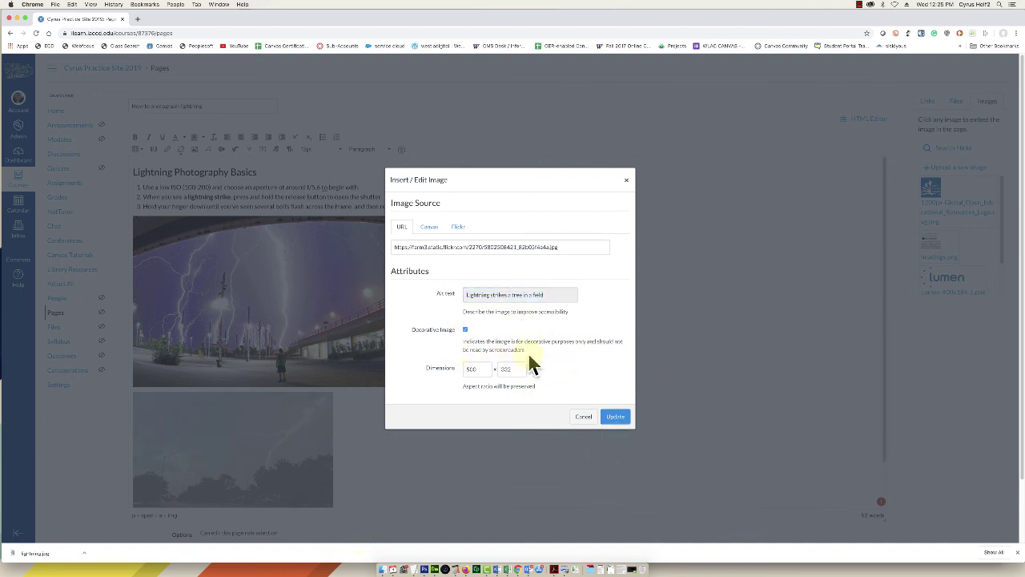
left_click(465, 331)
left_click(615, 416)
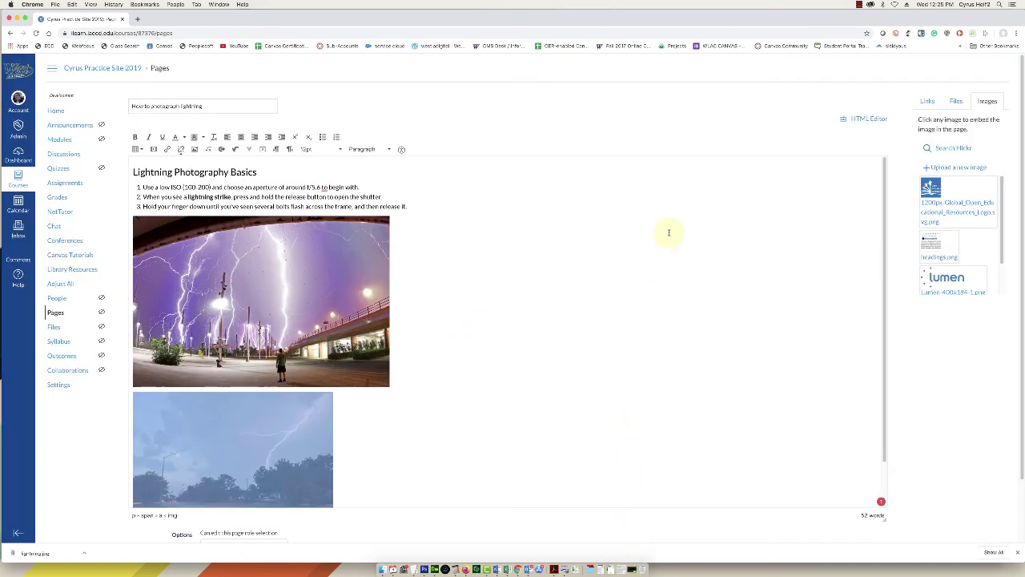